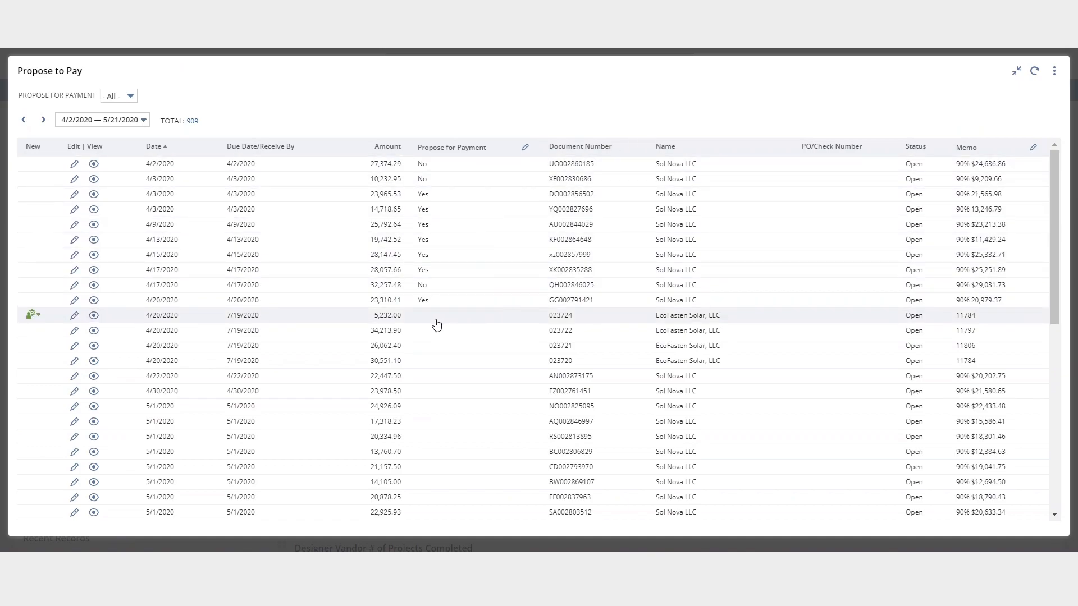
Propose the EcoFasten Solar 5,232.00 invoice and the Sol Nova invoices from 22,447.50 through 17,318.23 for payment
left_click(425, 321)
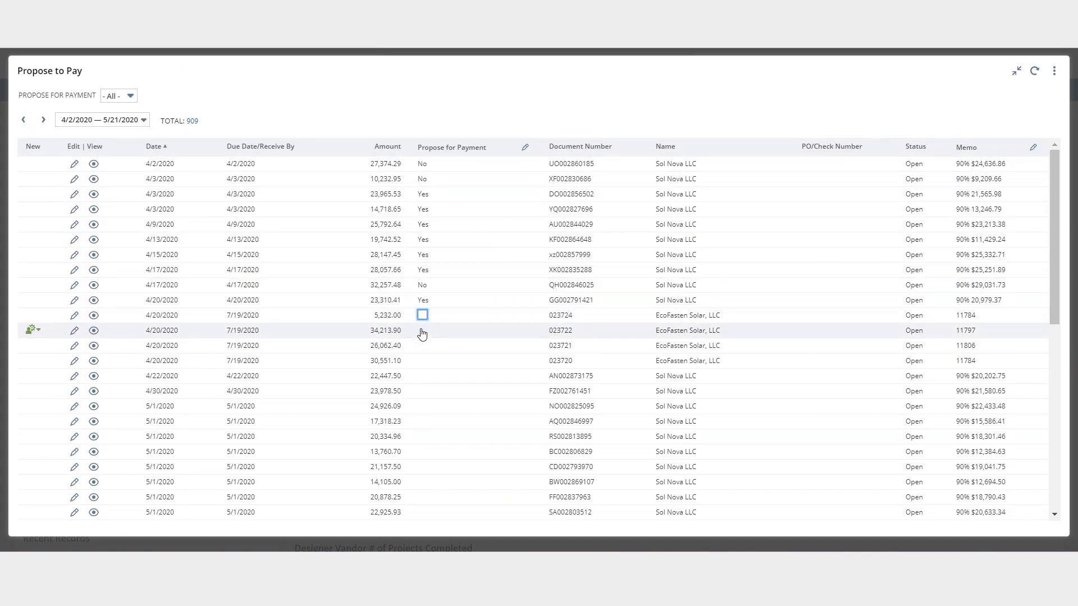
left_click(423, 318)
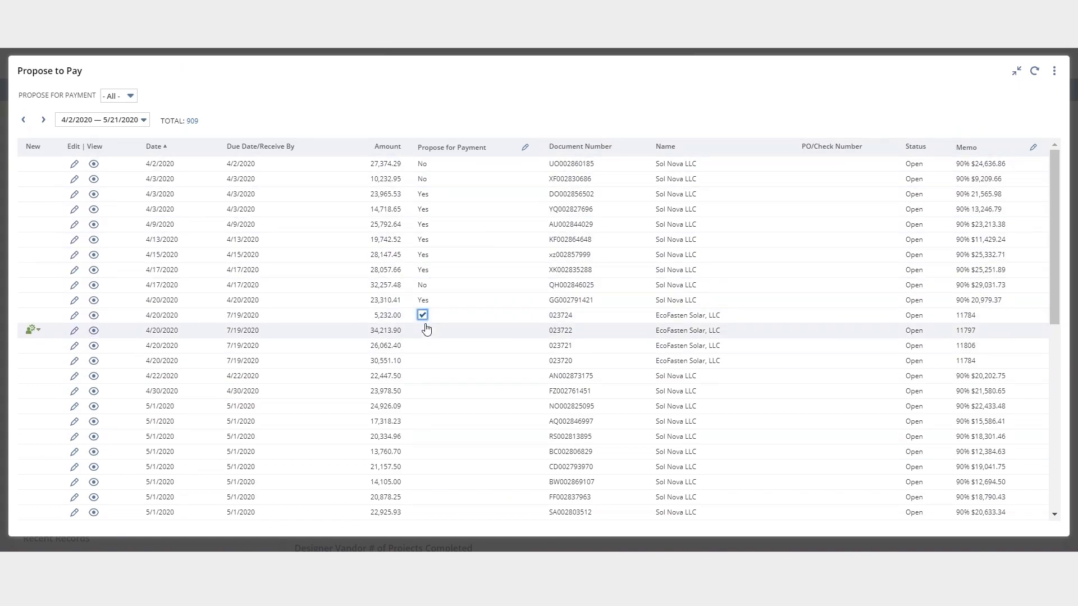
left_click(441, 379)
left_click(421, 376)
left_click(422, 393)
left_click(423, 394)
left_click(424, 405)
left_click(423, 406)
left_click(423, 429)
left_click(424, 426)
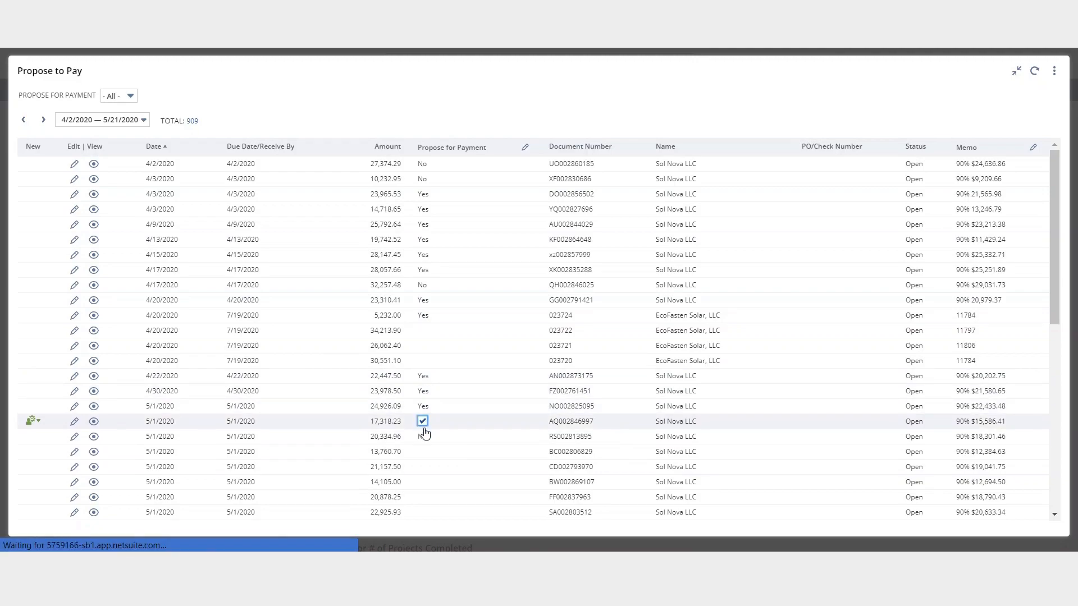
Propose the remaining Sol Nova 5/1/2020 invoices, from 20,334.96 through 20,878.25, for payment
left_click(423, 437)
left_click(423, 452)
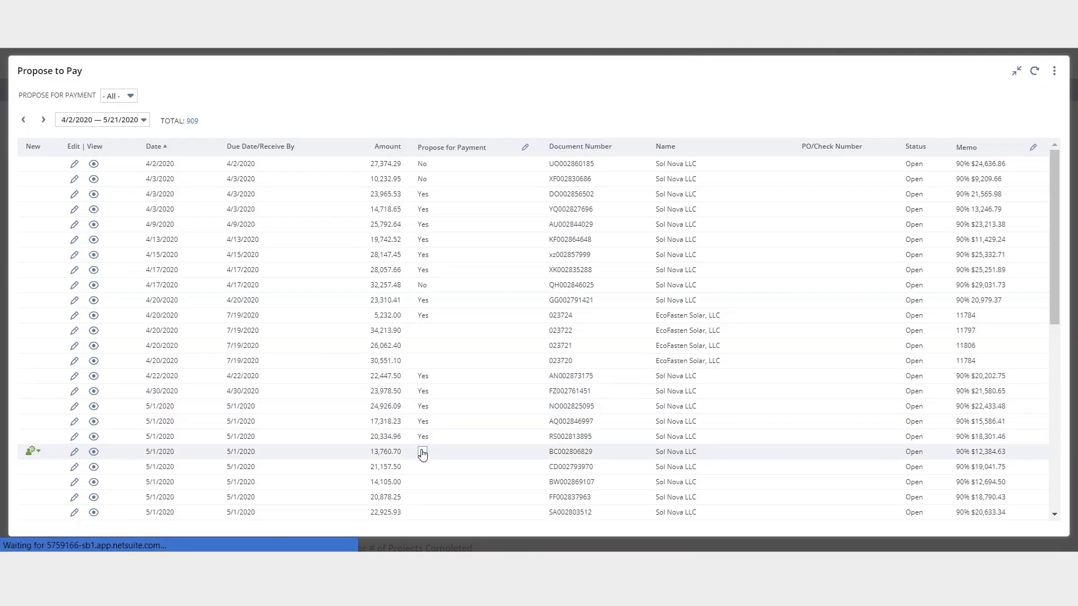
left_click(423, 453)
left_click(422, 467)
left_click(422, 467)
left_click(422, 482)
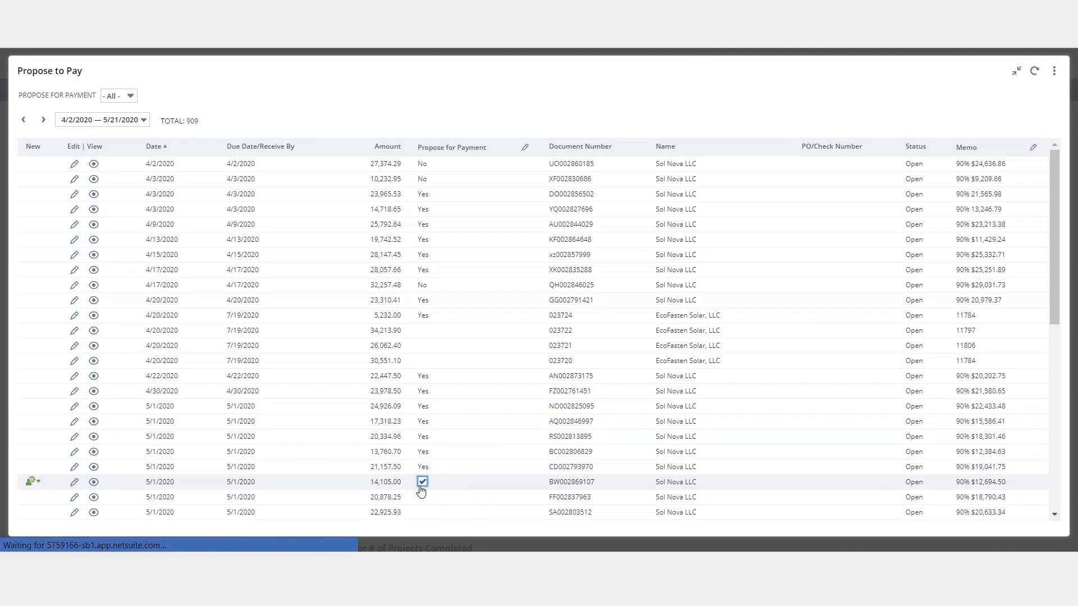
left_click(422, 481)
left_click(422, 497)
left_click(422, 497)
left_click(423, 512)
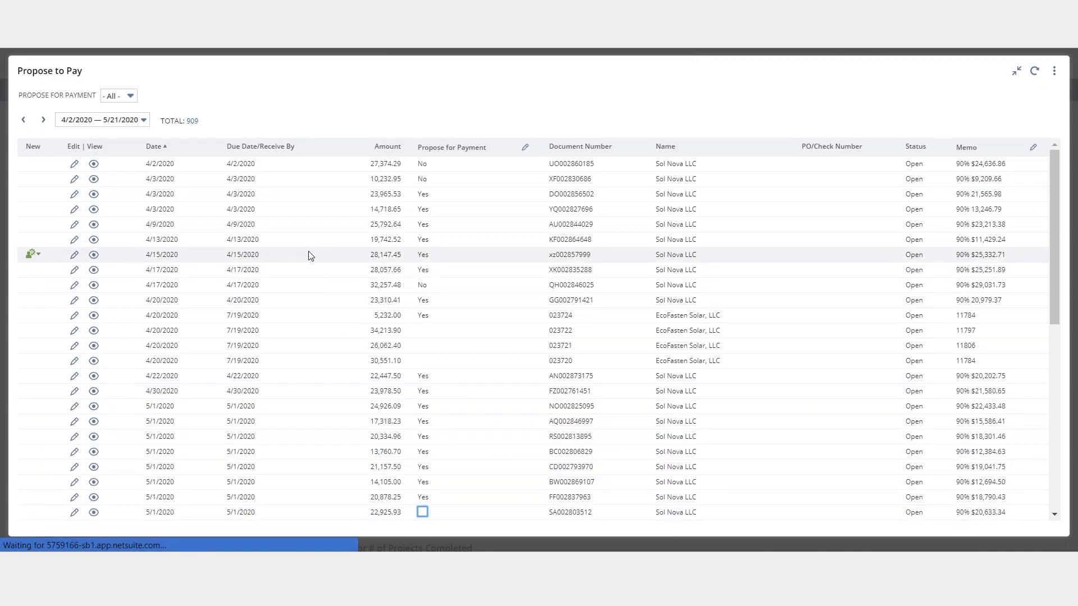
Filter the Propose to Pay list to show only invoices with Propose for Payment set to Yes
left_click(116, 97)
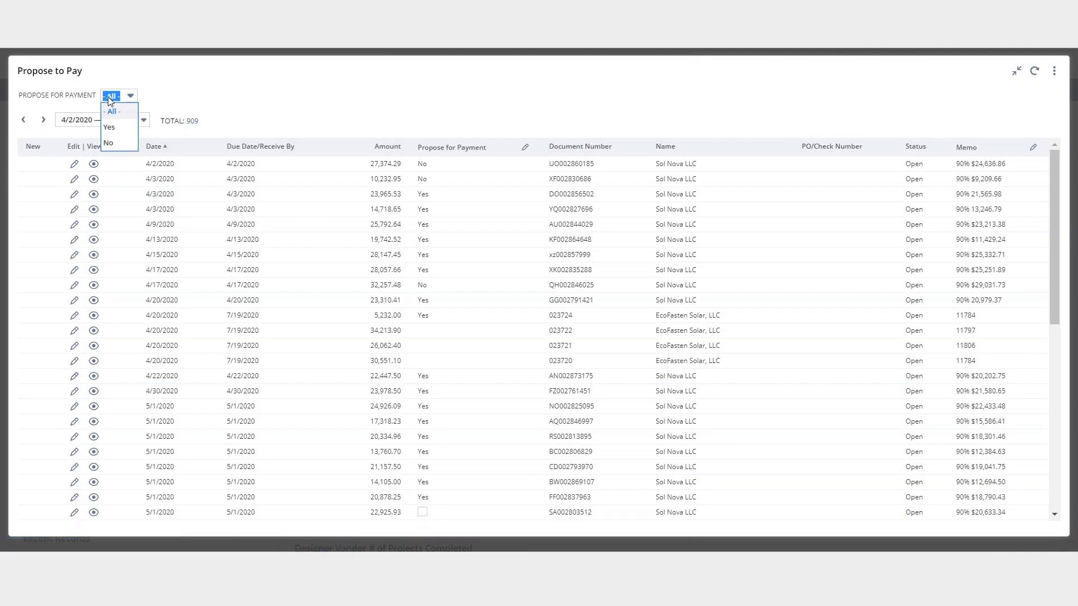
left_click(109, 125)
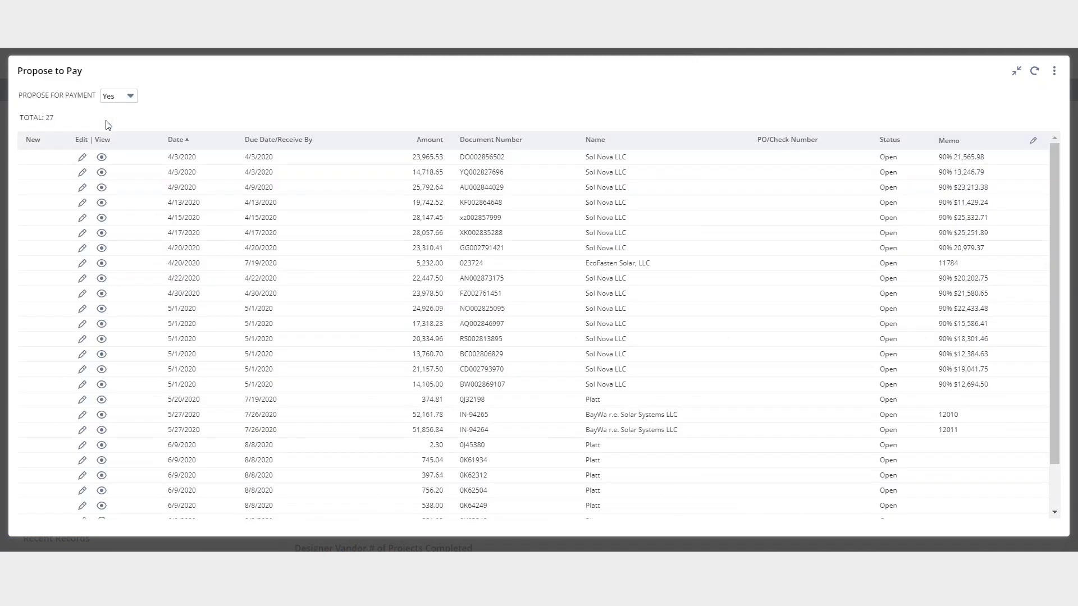
scroll(416, 252, "down", 3)
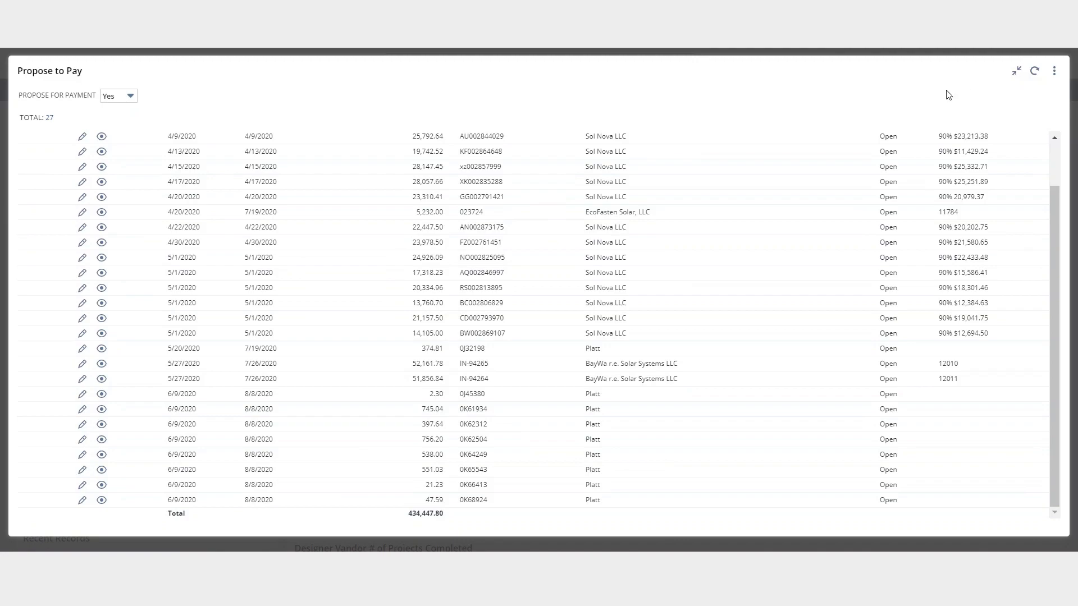
Close the expanded Propose to Pay view and dismiss the concurrent inline edits alert
left_click(1019, 77)
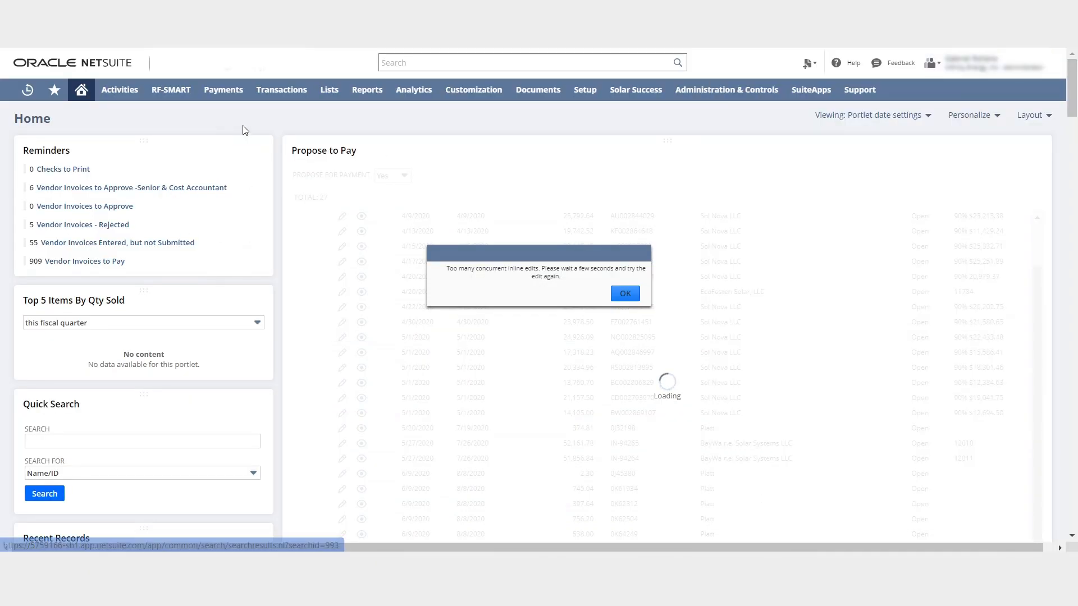
left_click(623, 295)
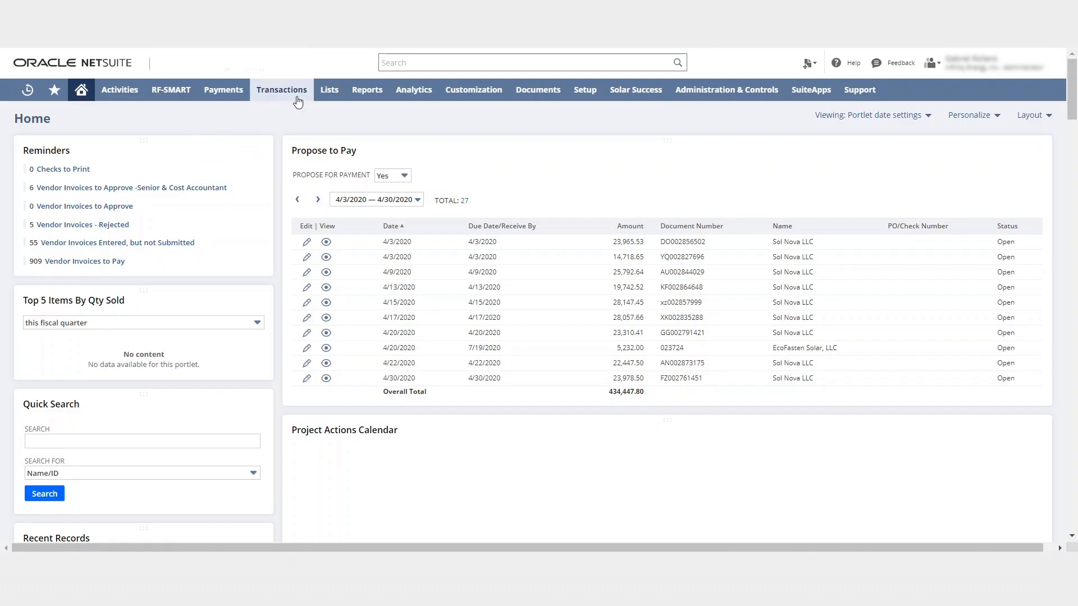
Open the Pay Vendor Invoices page from the Payables transactions
mouse_move(289, 92)
mouse_move(317, 181)
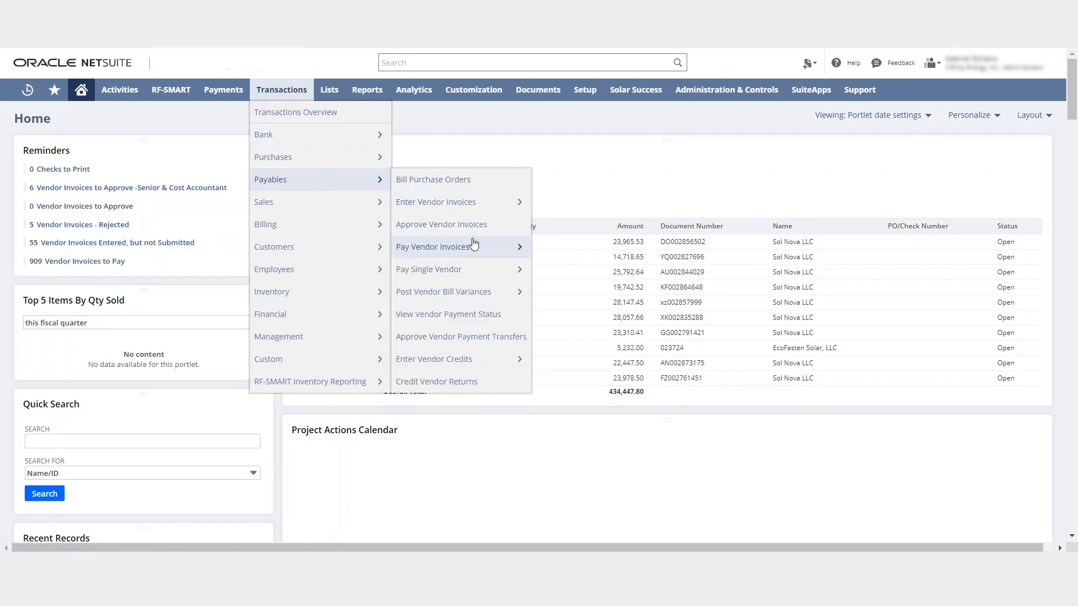
mouse_move(480, 249)
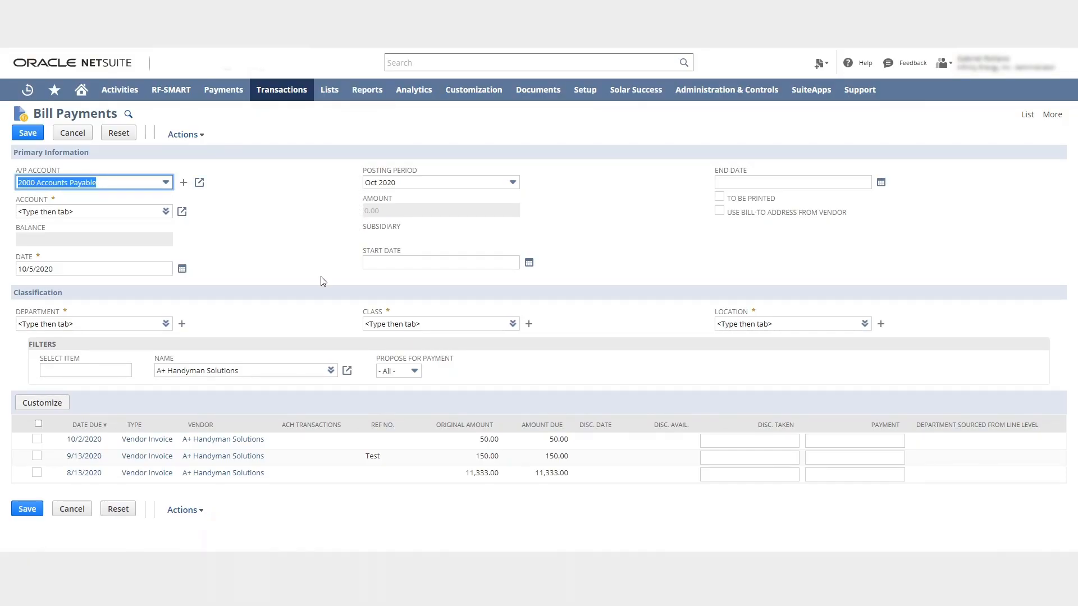
Clear the vendor Name filter on the Bill Payments page
left_click(259, 368)
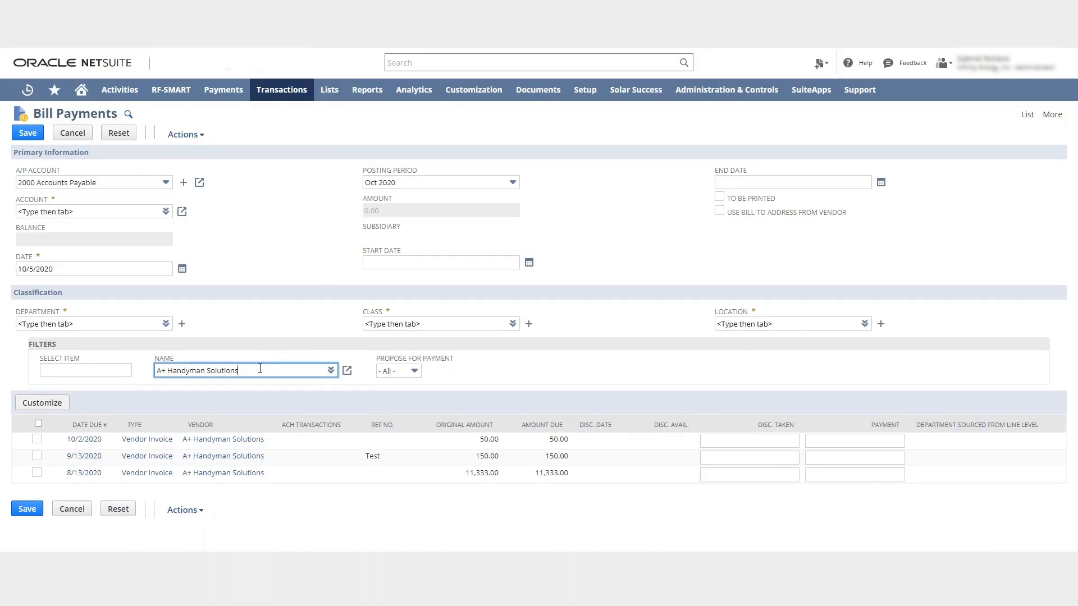
left_click(330, 372)
left_click(325, 360)
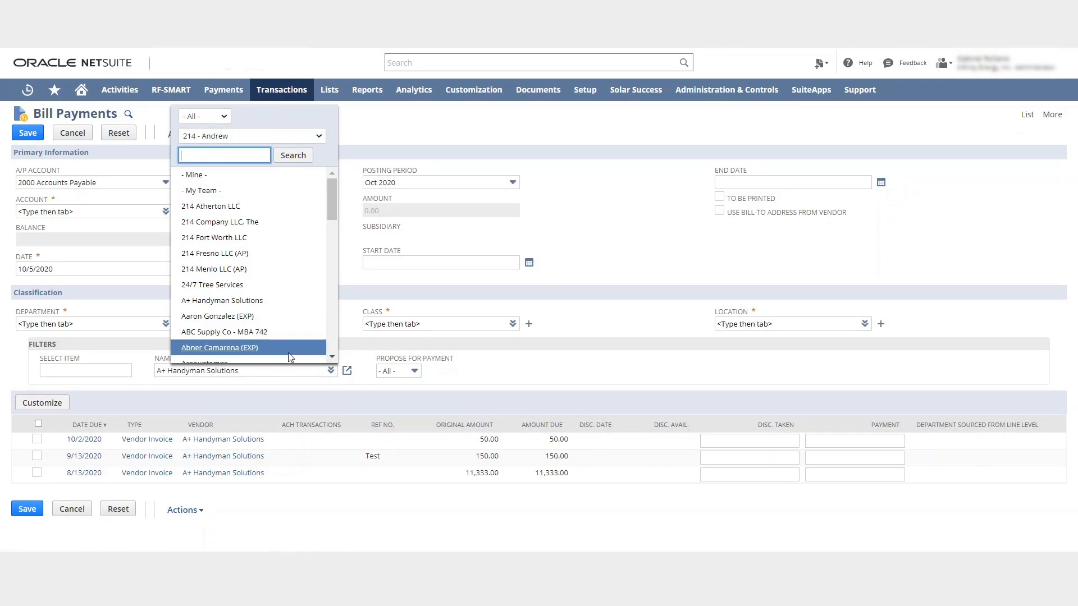
left_click_drag(334, 203, 305, 177)
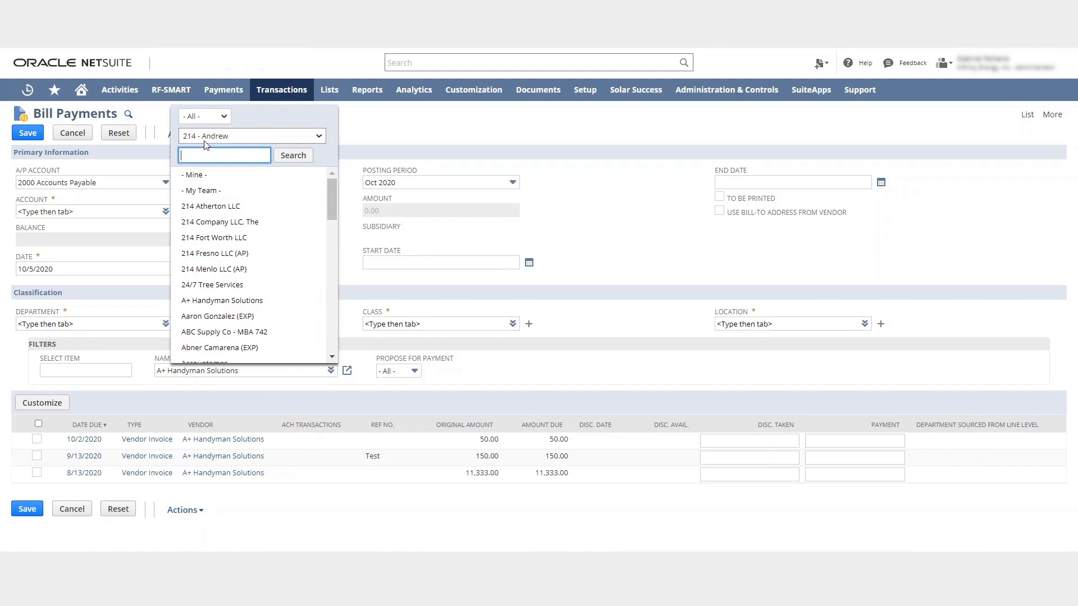
left_click(279, 372)
left_click_drag(279, 372, 33, 403)
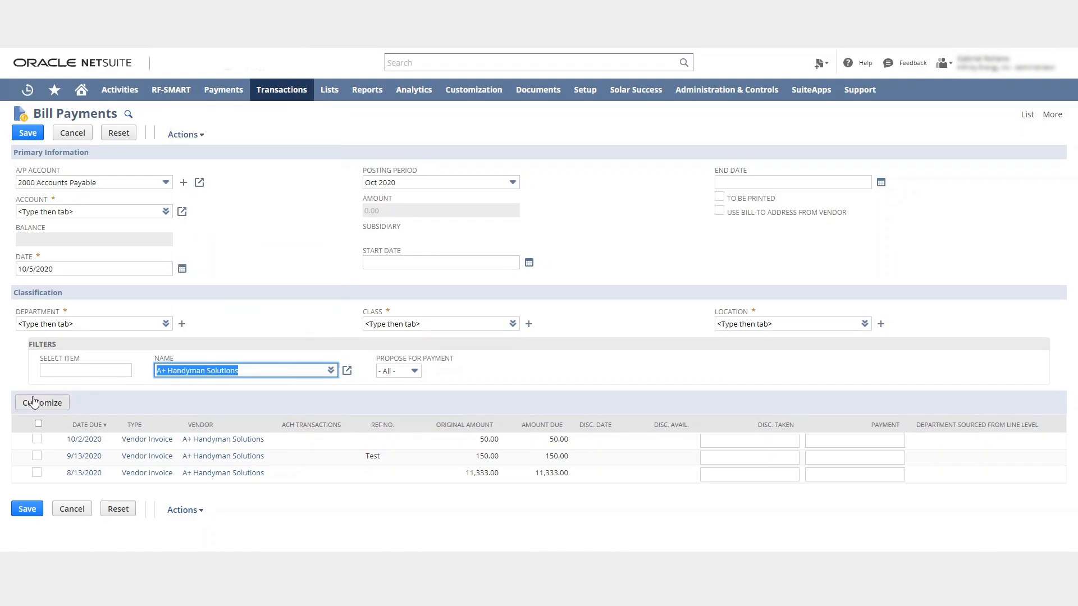
key("BackSpace")
key("Tab")
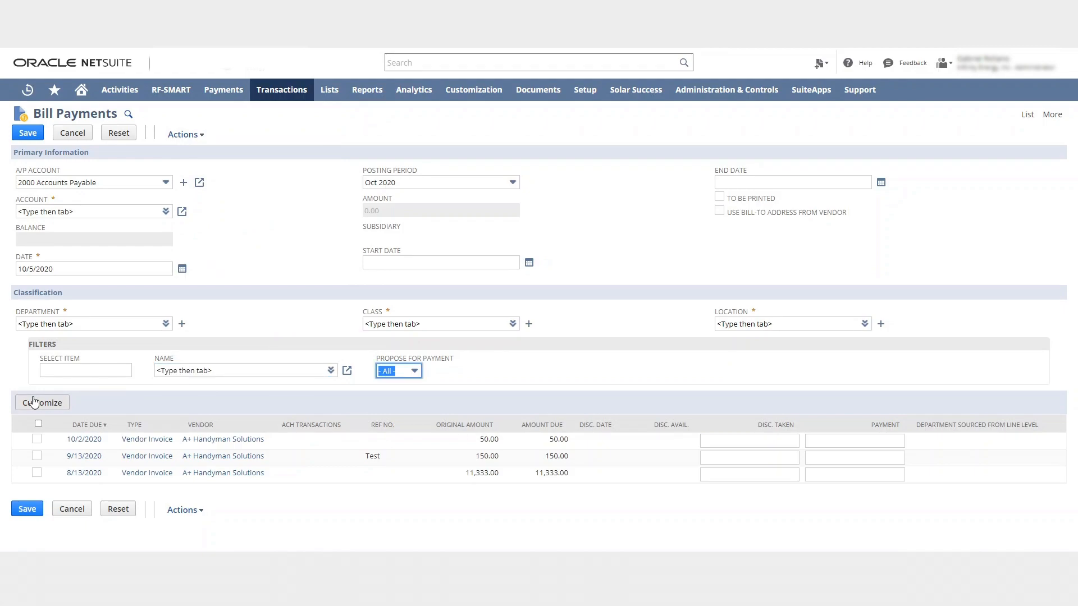
Set the Propose for Payment filter to Yes, accepting the unsaved-data warning
left_click(412, 373)
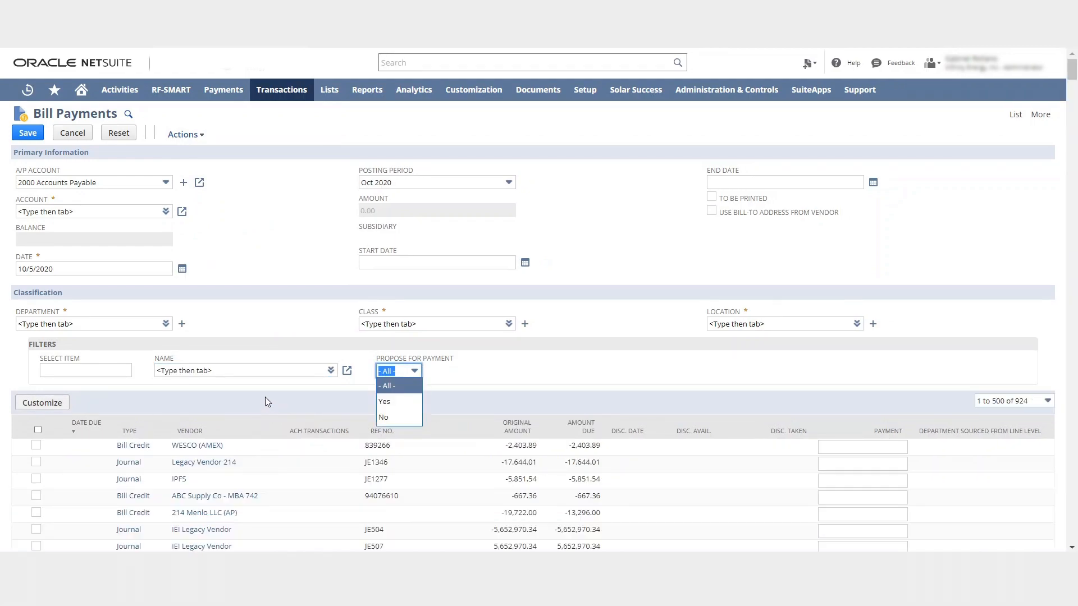
left_click(393, 401)
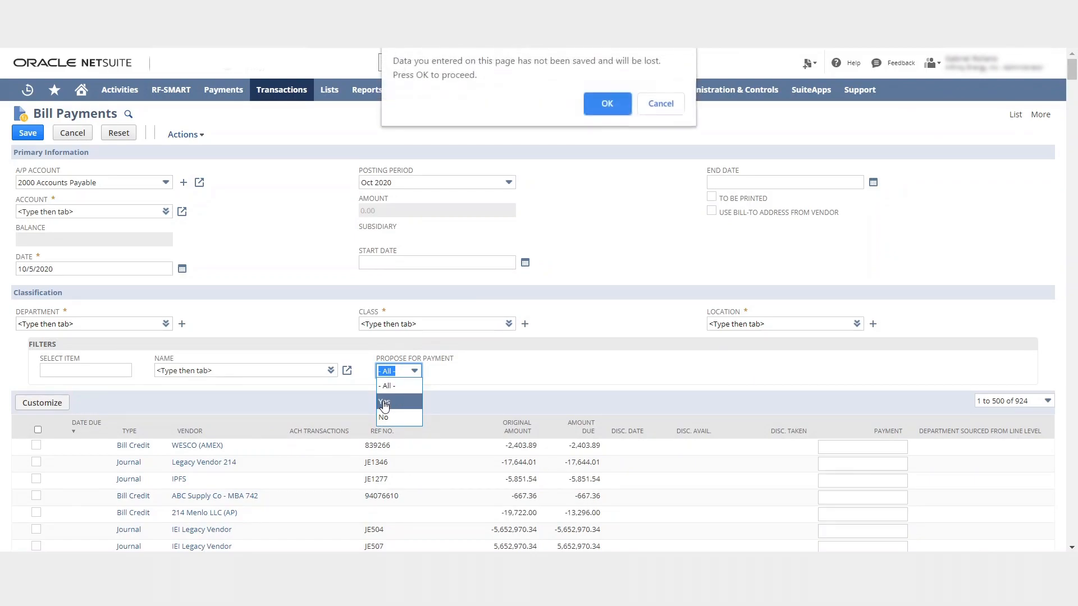
left_click(609, 106)
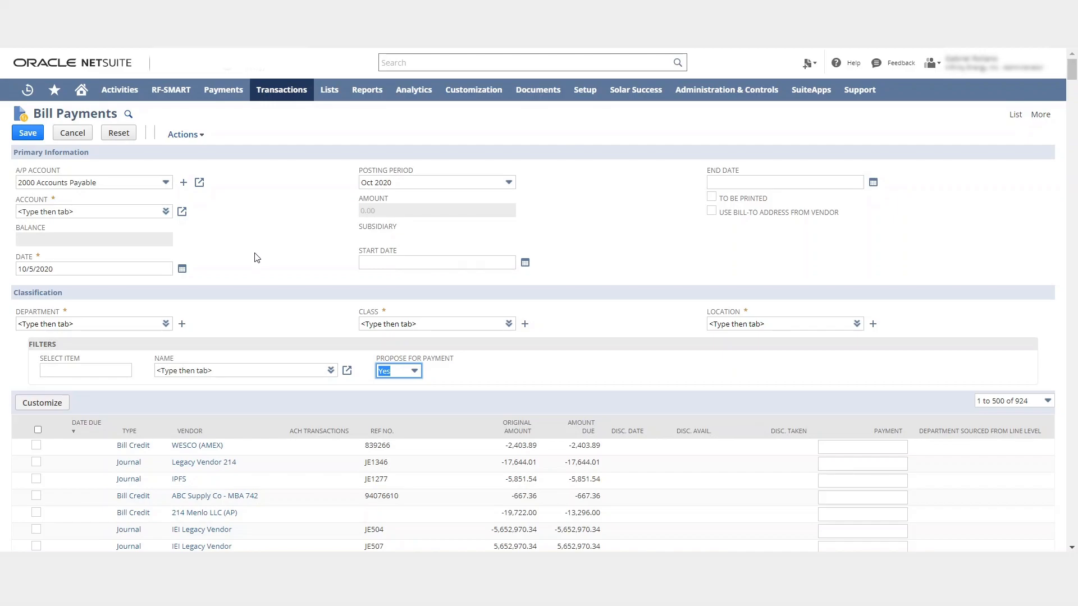
Select all listed bills for payment except the Platt 538.00, 2.30 and 745.04 bills
scroll(288, 292, "down", 4)
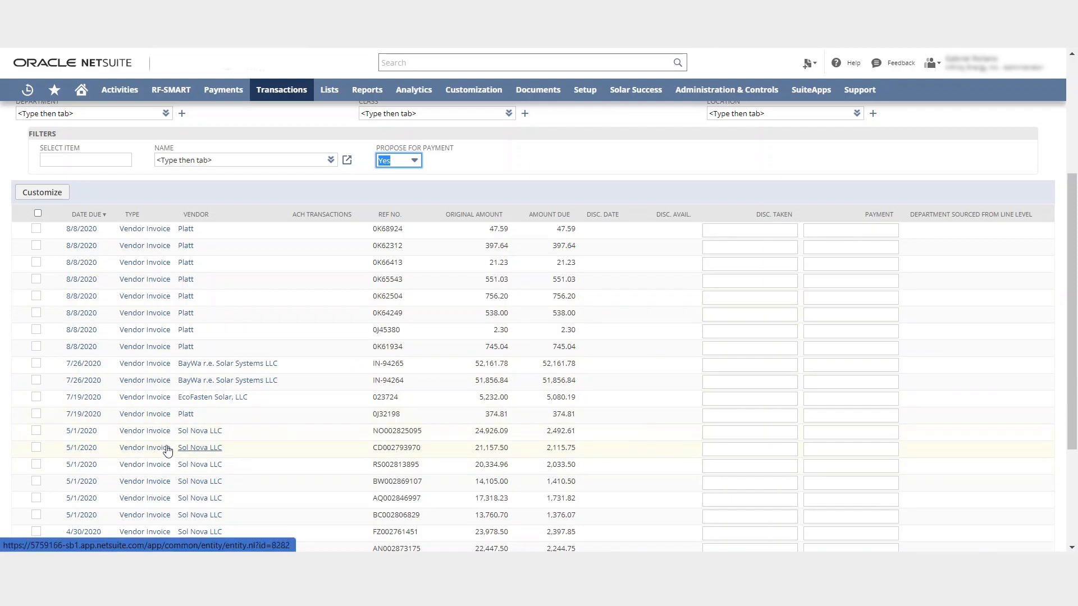
left_click(38, 214)
left_click(36, 313)
left_click(37, 330)
left_click(37, 347)
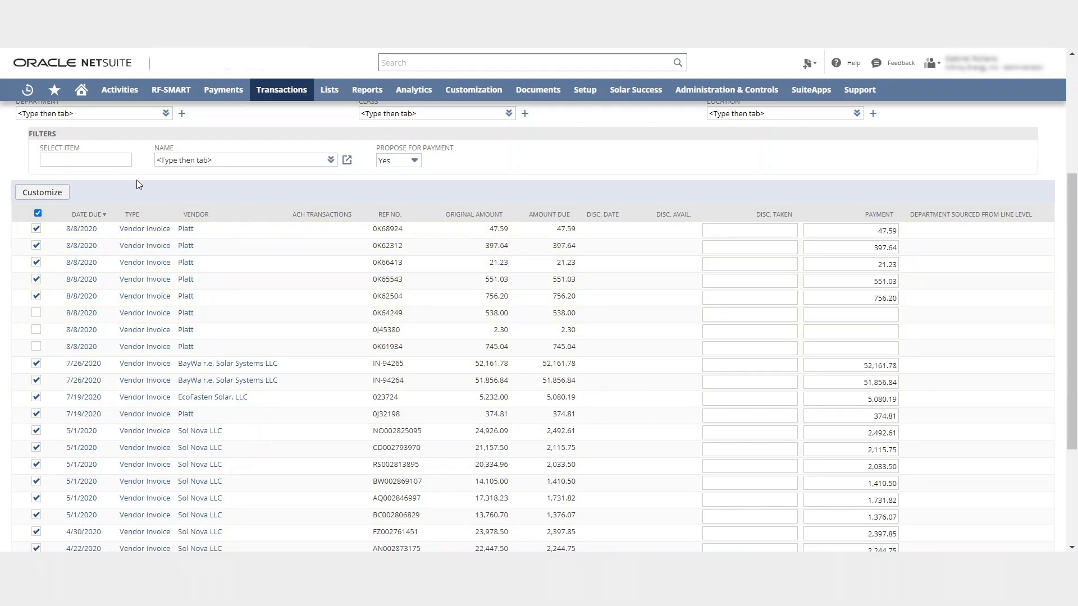
Filter the bills by vendor Sol Nova LLC, accepting the unsaved-data warning
scroll(135, 179, "up", 1)
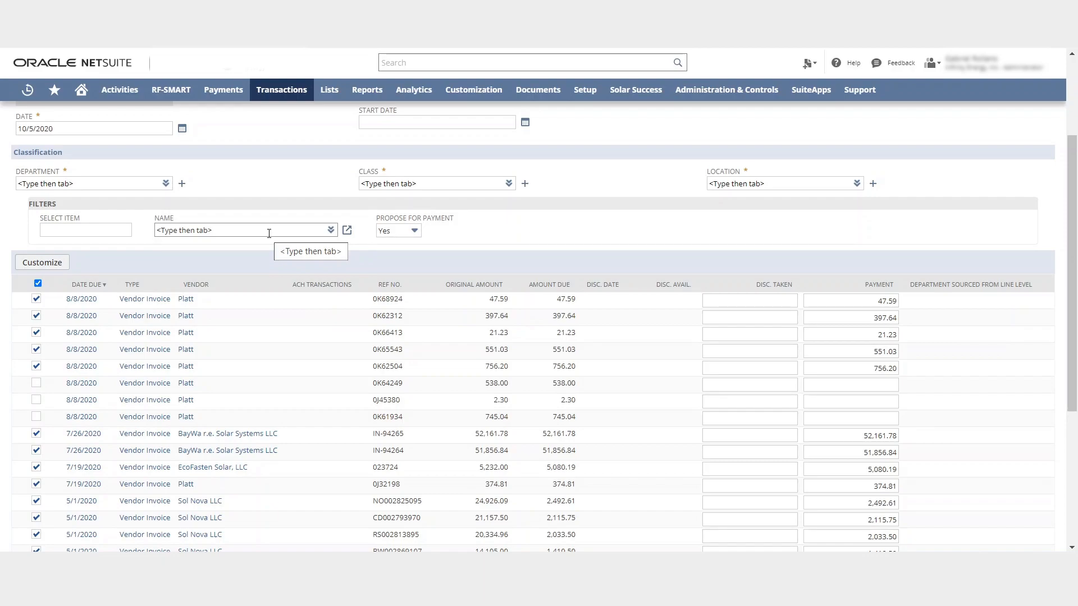
scroll(302, 234, "up", 2)
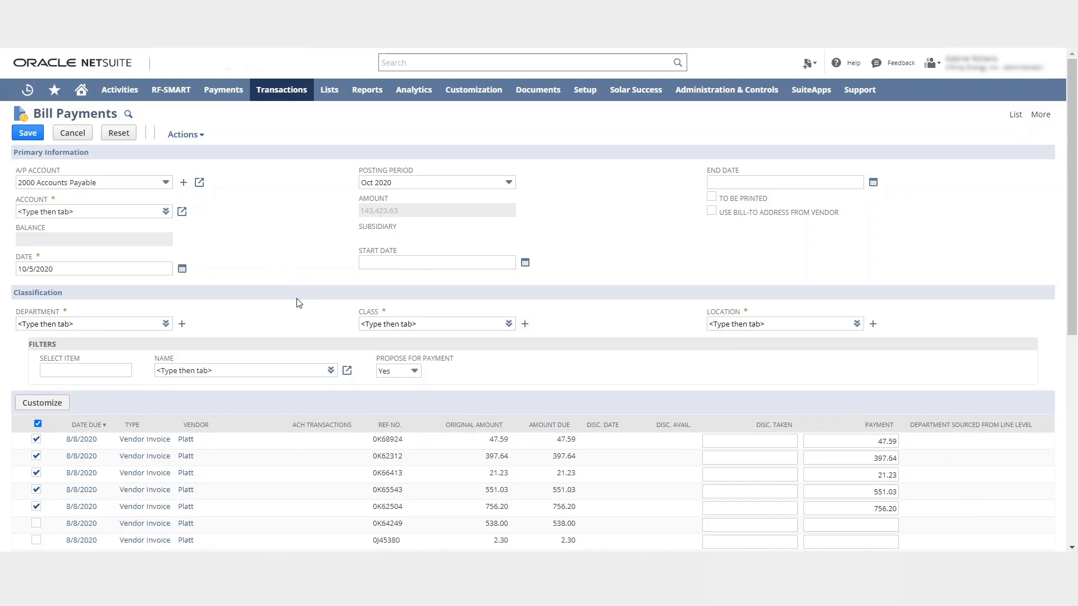
mouse_move(331, 373)
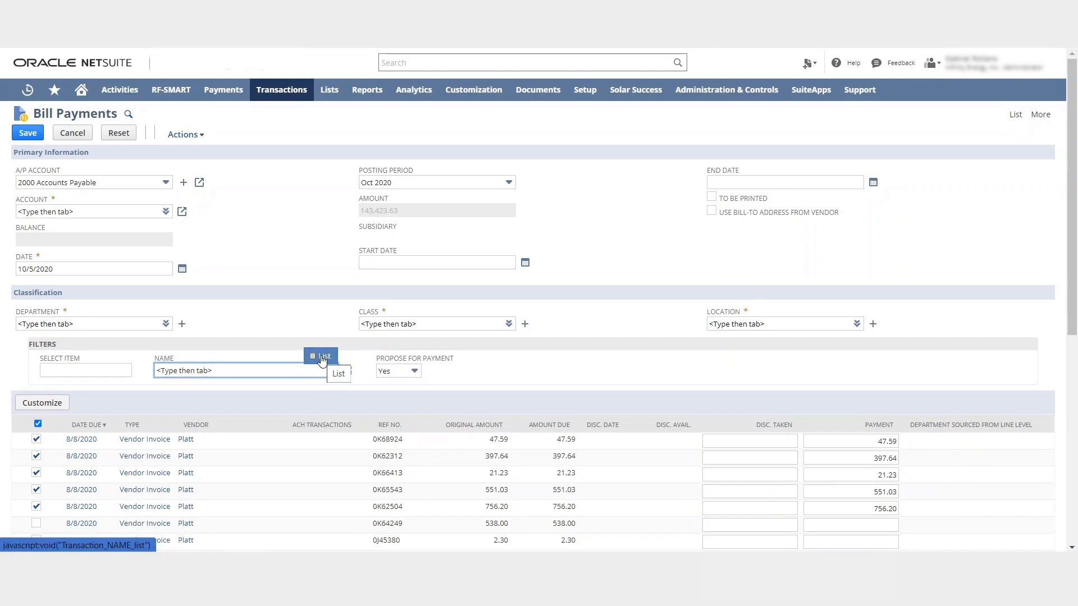
left_click(323, 360)
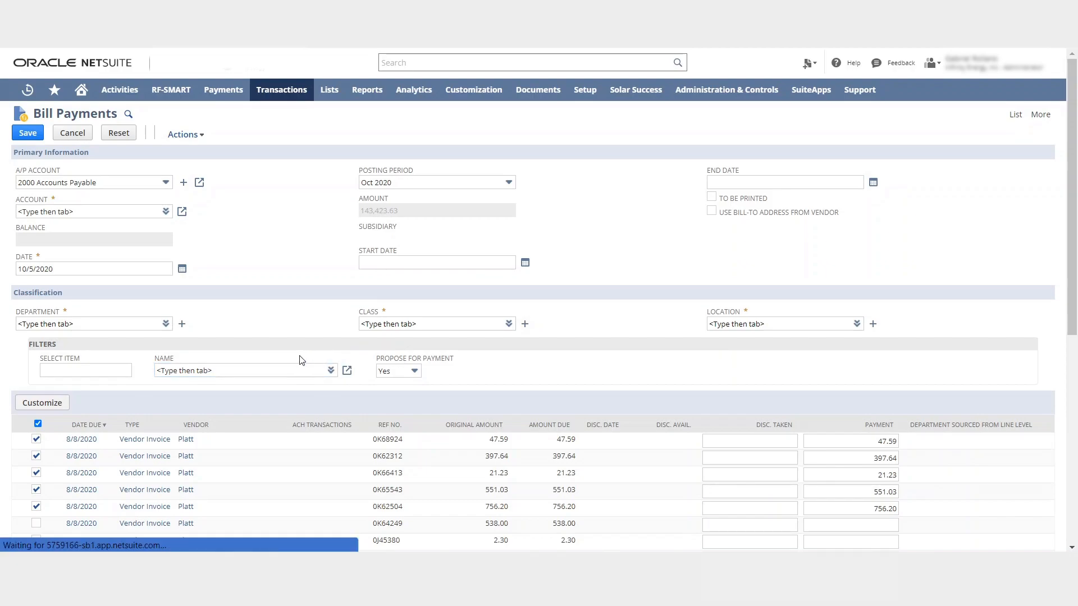
scroll(236, 252, "down", 5)
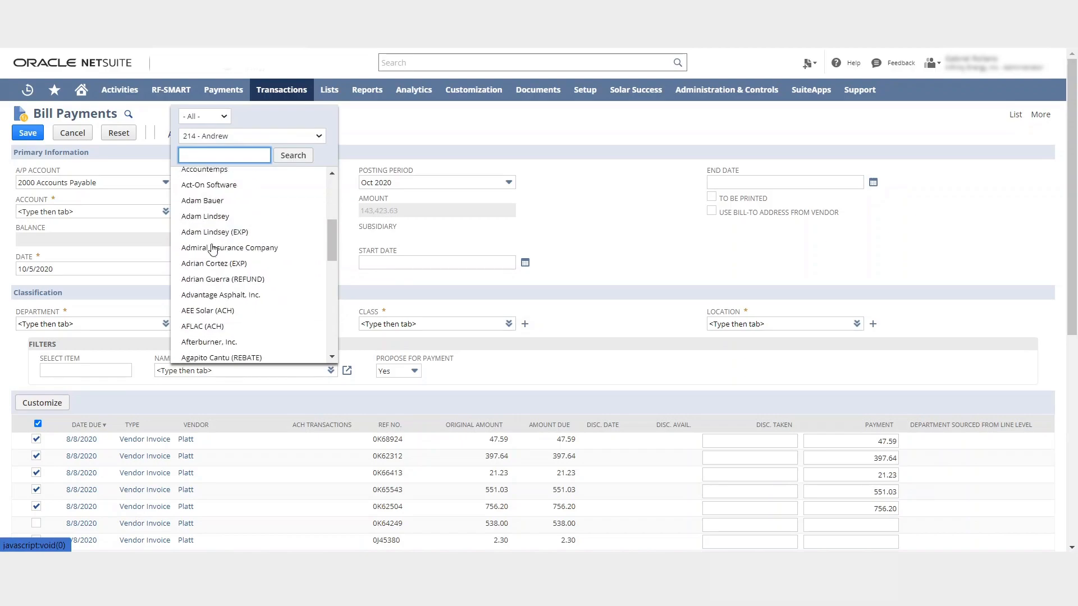
left_click(231, 140)
scroll(247, 365, "down", 2)
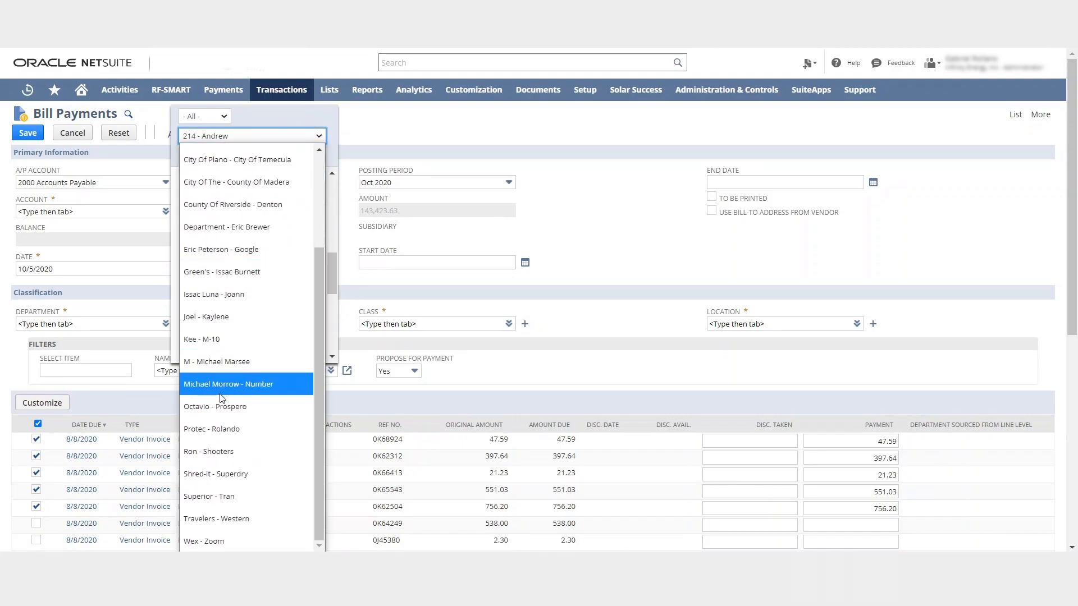
left_click(254, 475)
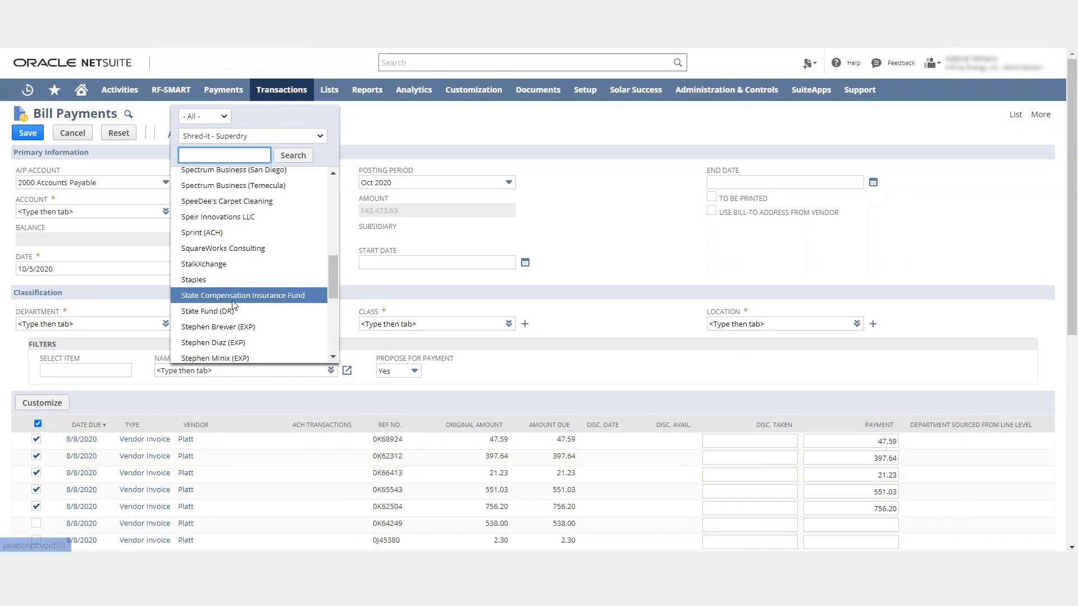
scroll(241, 253, "up", 4)
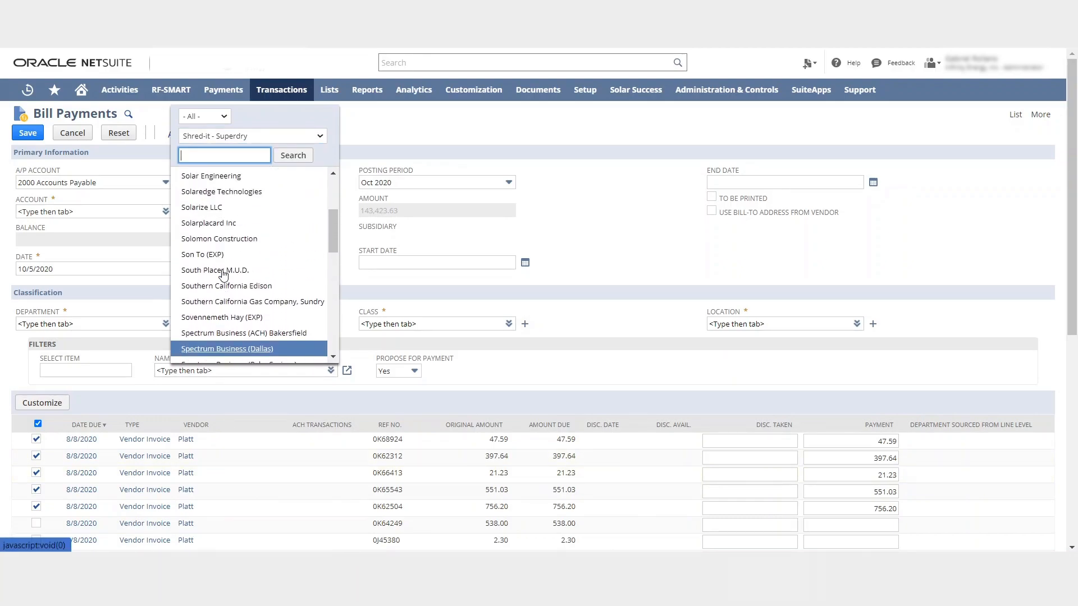
scroll(242, 247, "up", 3)
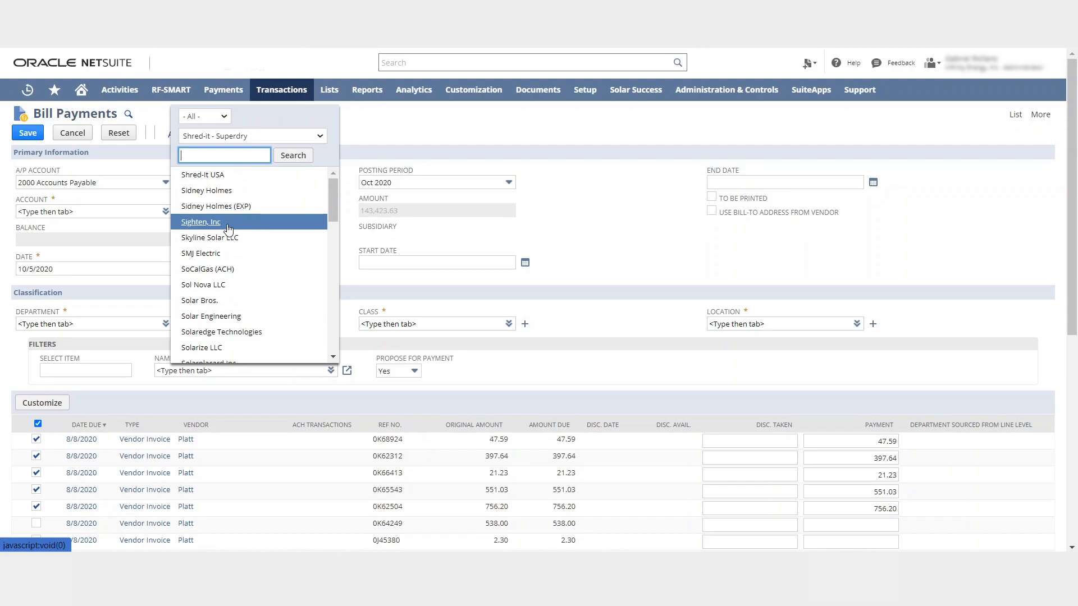
left_click(214, 285)
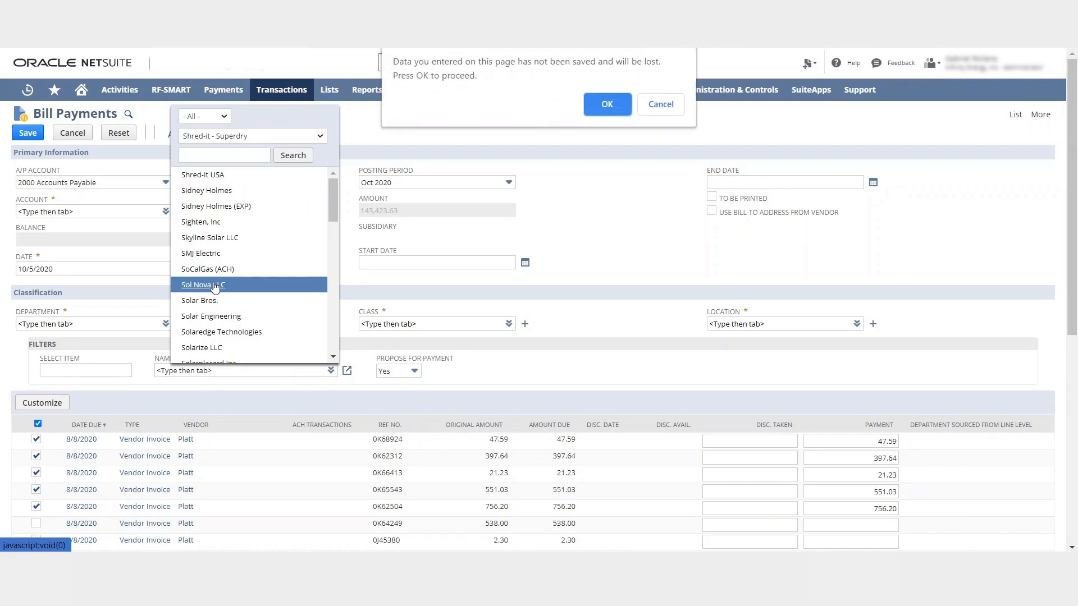
left_click(606, 103)
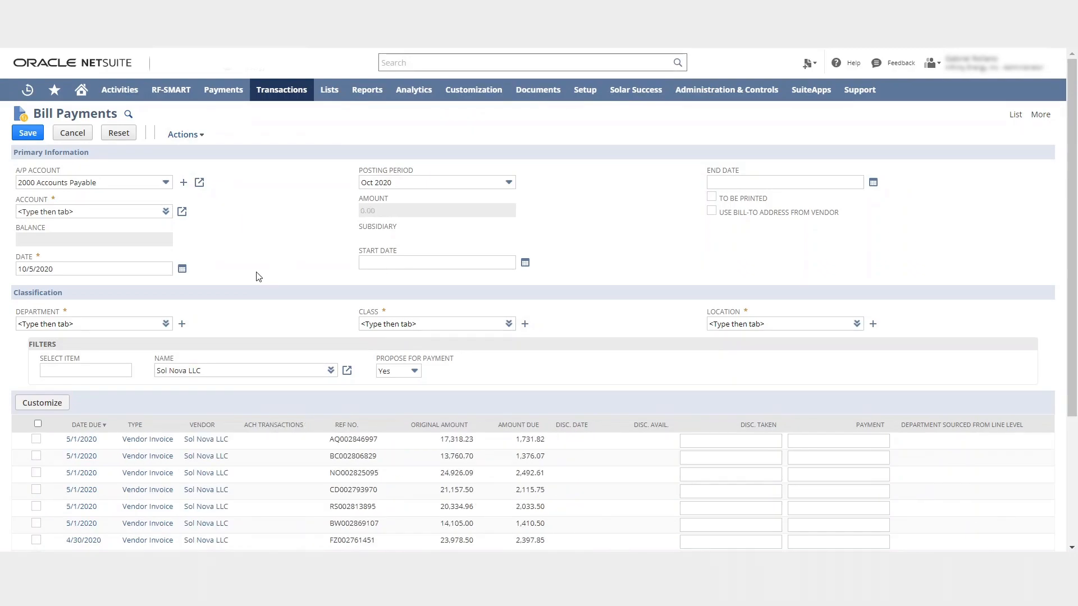
scroll(303, 306, "down", 3)
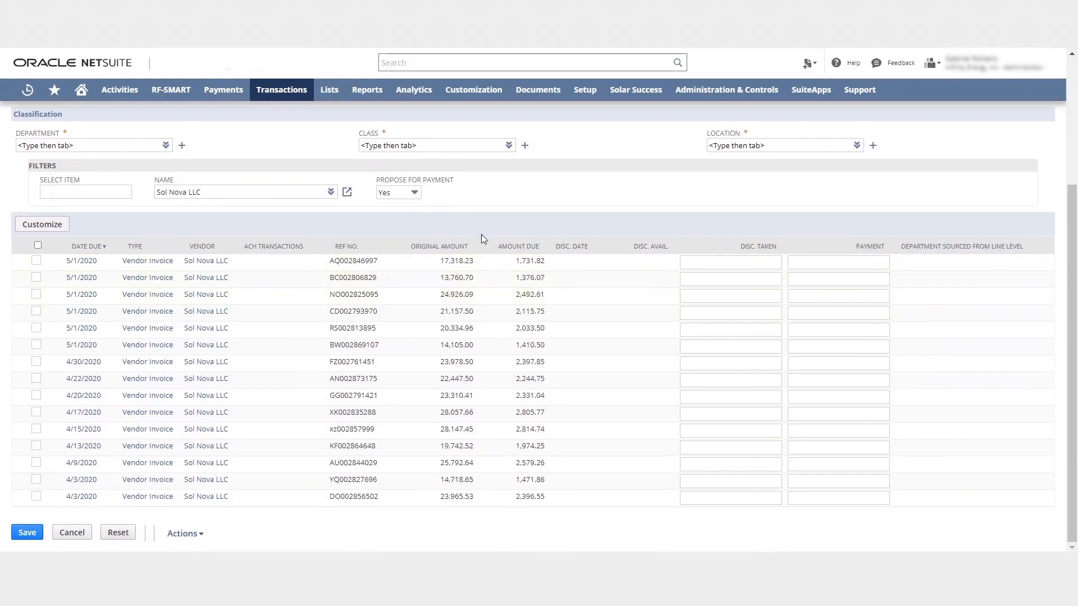
Select all listed Sol Nova LLC bills for payment
left_click(37, 246)
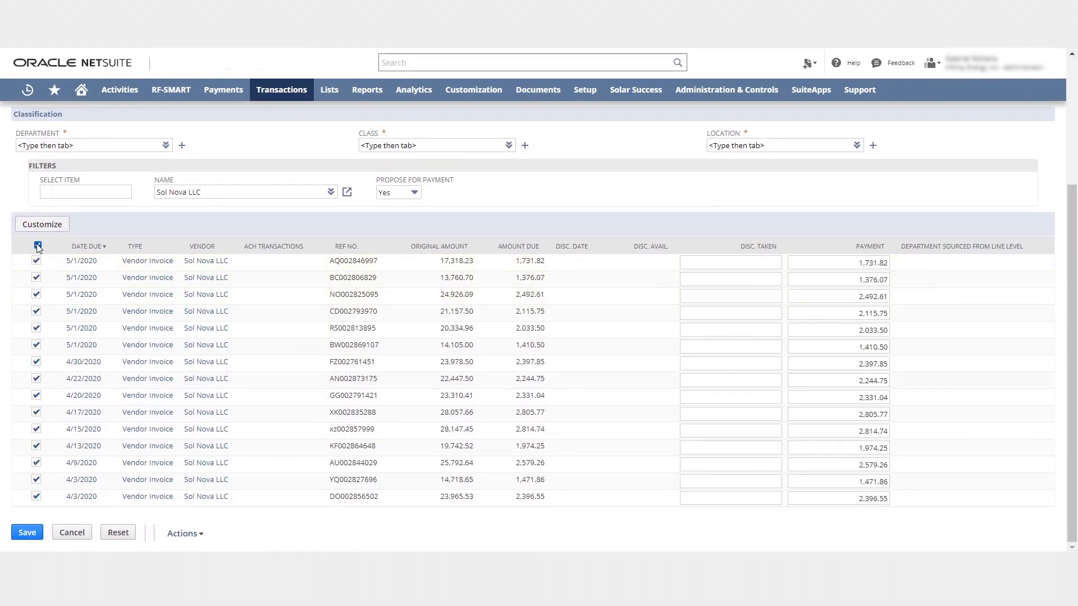
scroll(111, 226, "up", 3)
scroll(110, 226, "up", 1)
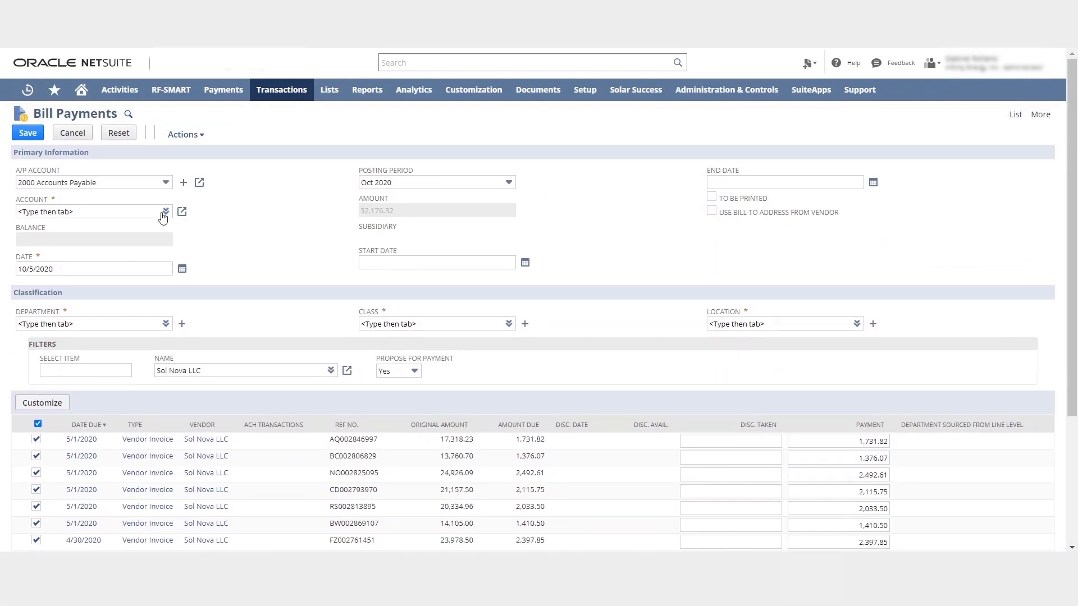
Set the payment Account to 1011 BOW Permit Checking 0853
left_click(157, 228)
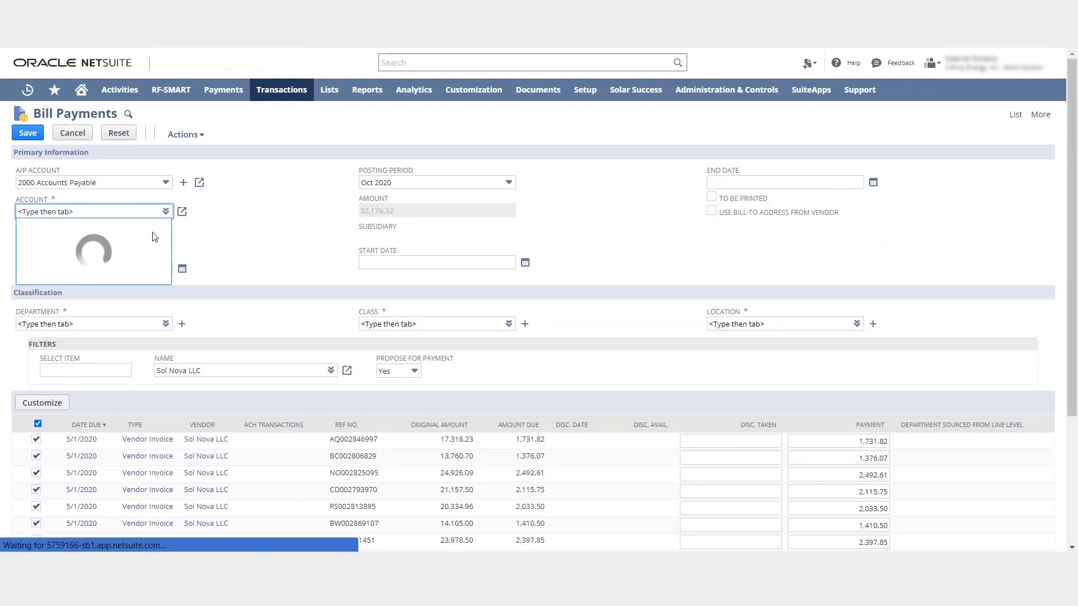
left_click(104, 285)
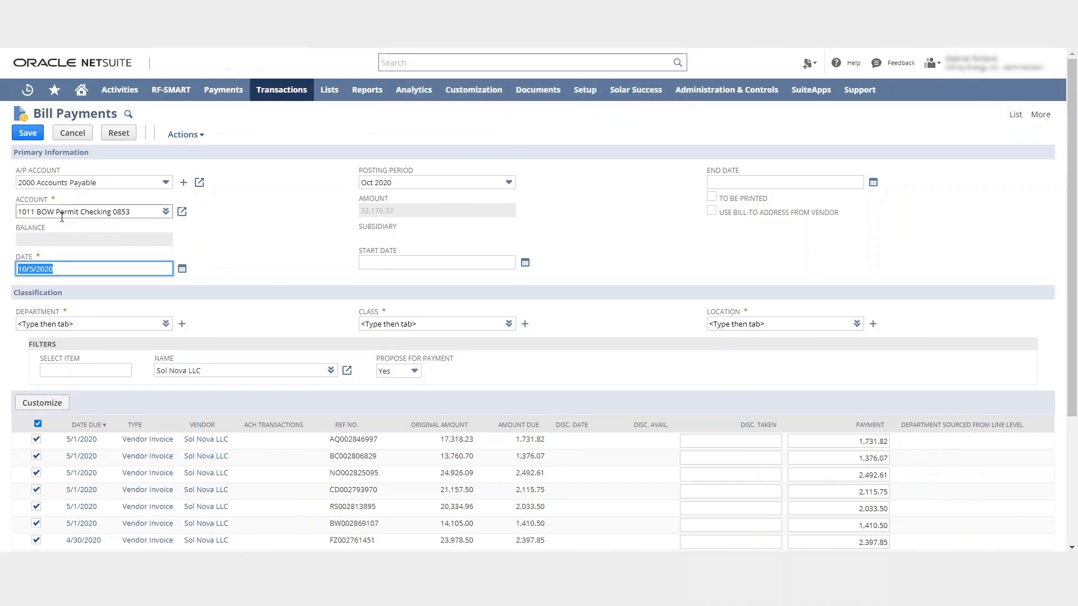
left_click(264, 297)
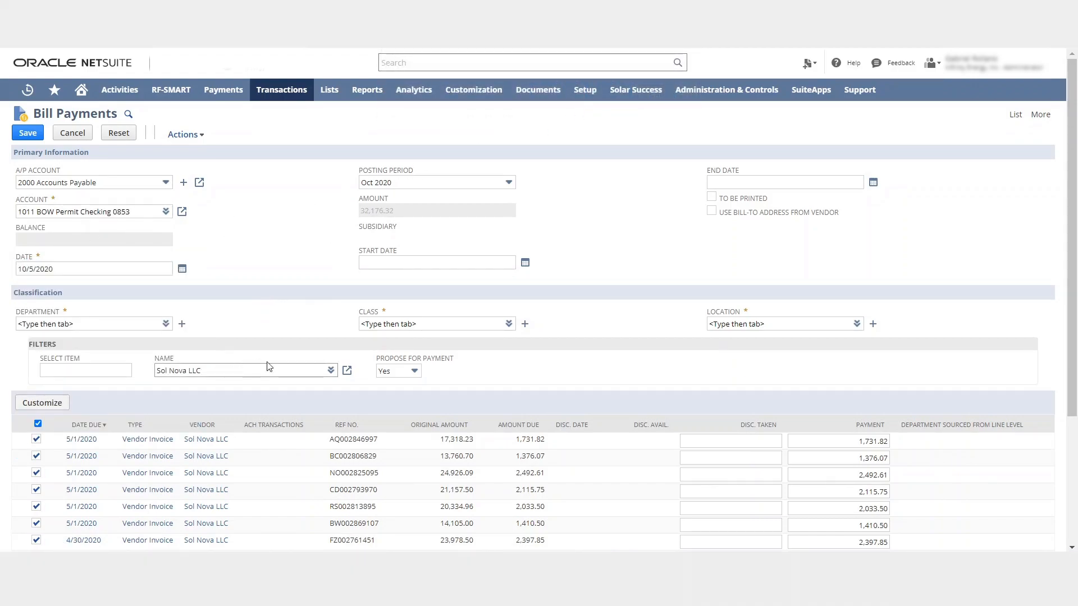
scroll(256, 318, "down", 5)
scroll(180, 271, "up", 5)
scroll(180, 271, "down", 1)
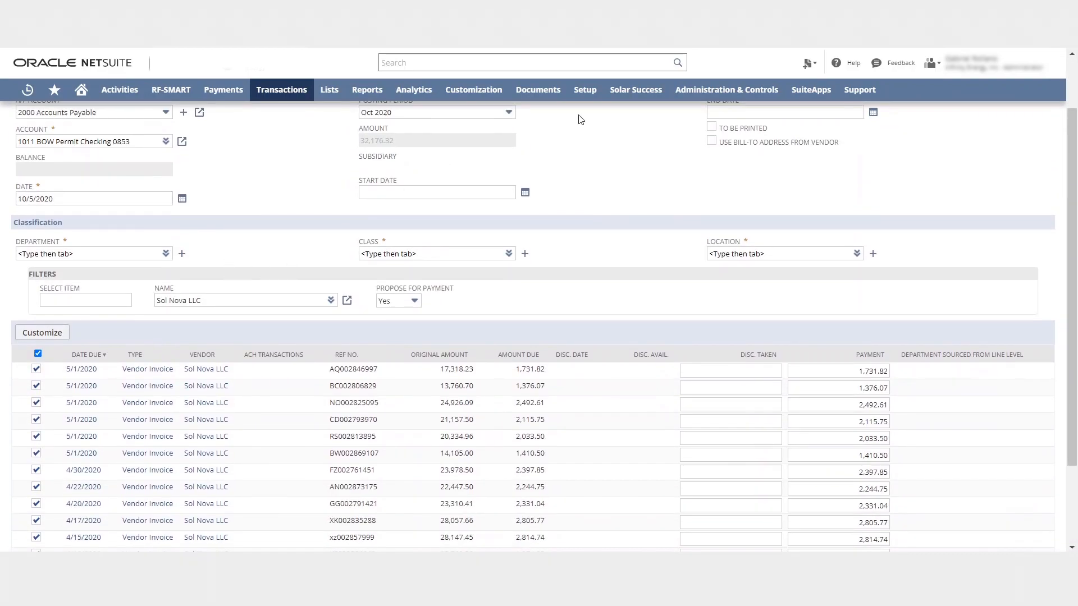
Mark the bill payment as To Be Printed
left_click(711, 128)
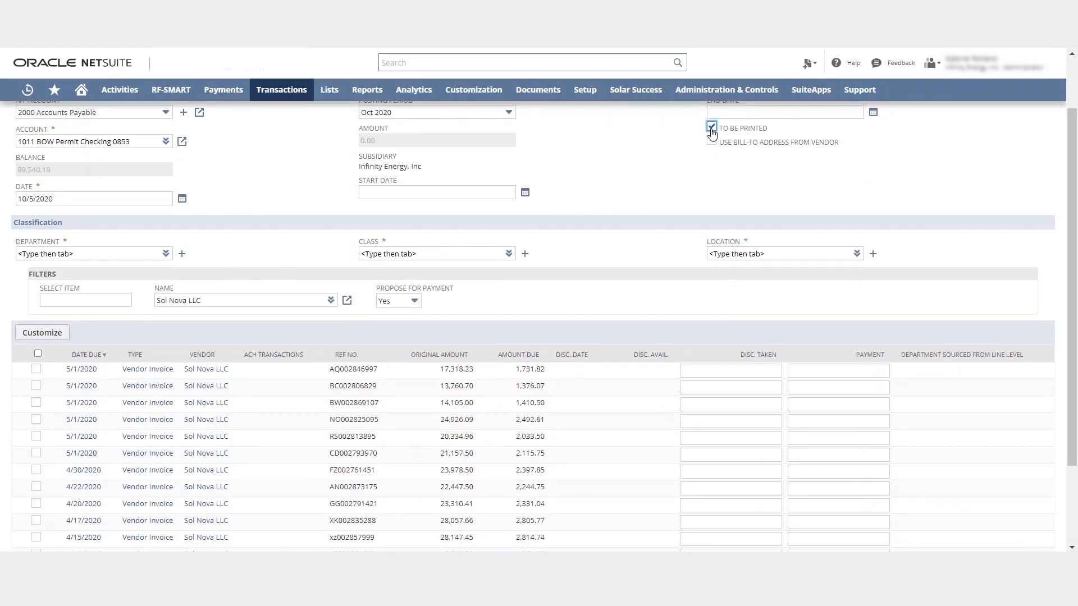
scroll(557, 229, "down", 2)
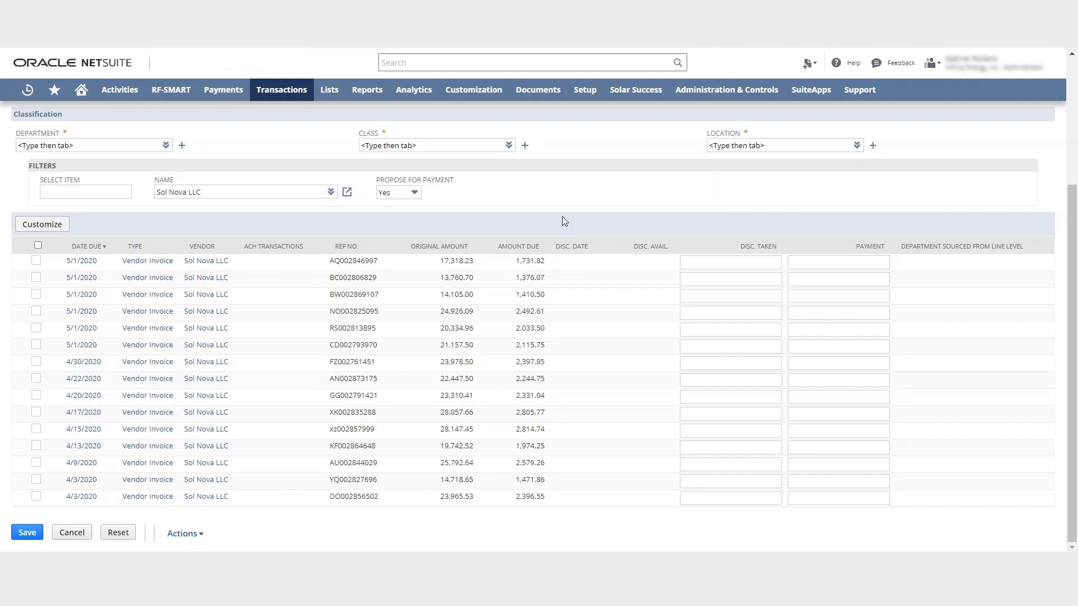
scroll(564, 220, "up", 3)
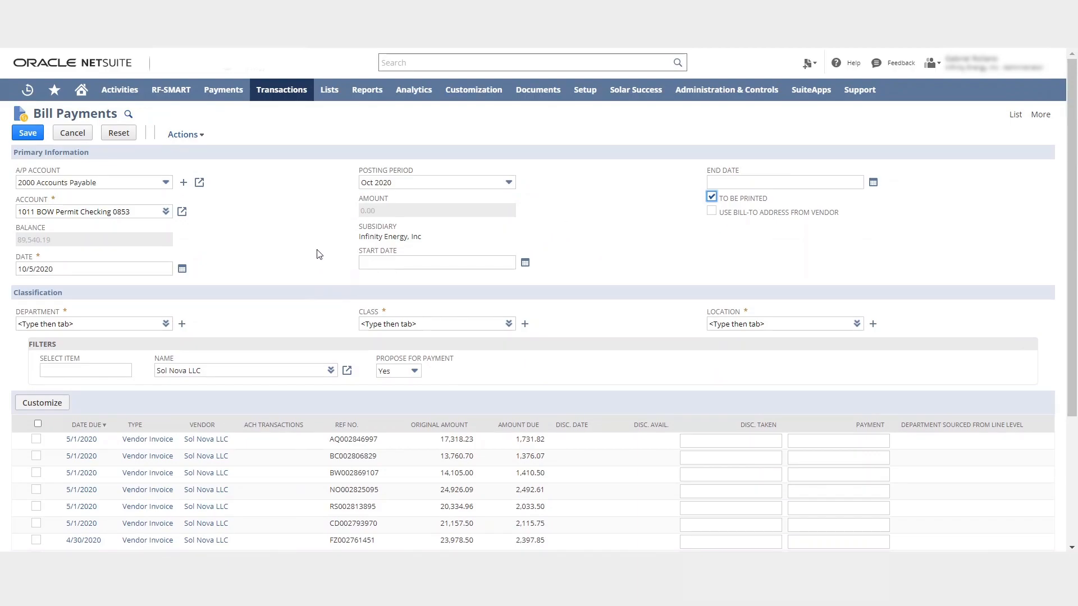
Go to the Home dashboard and set the Propose to Pay portlet's Propose for Payment filter to All
left_click(110, 14)
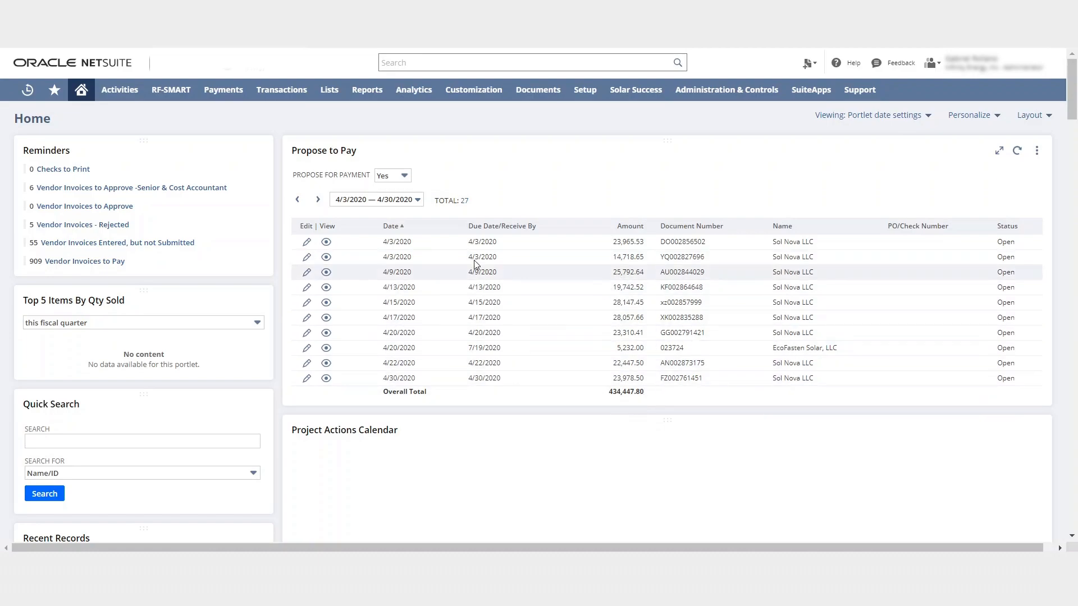
left_click(401, 177)
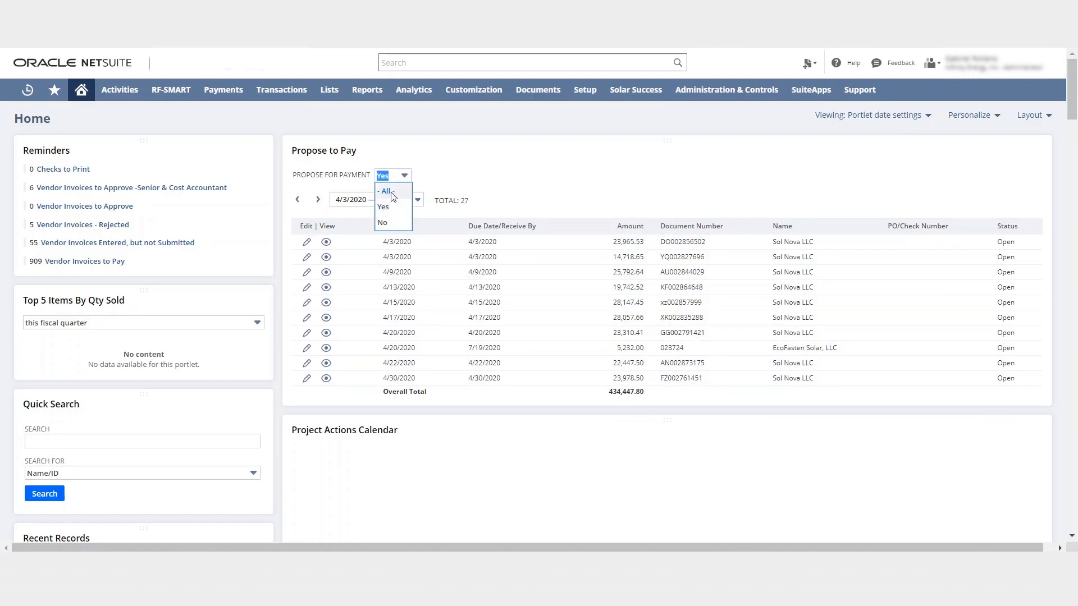
left_click(386, 191)
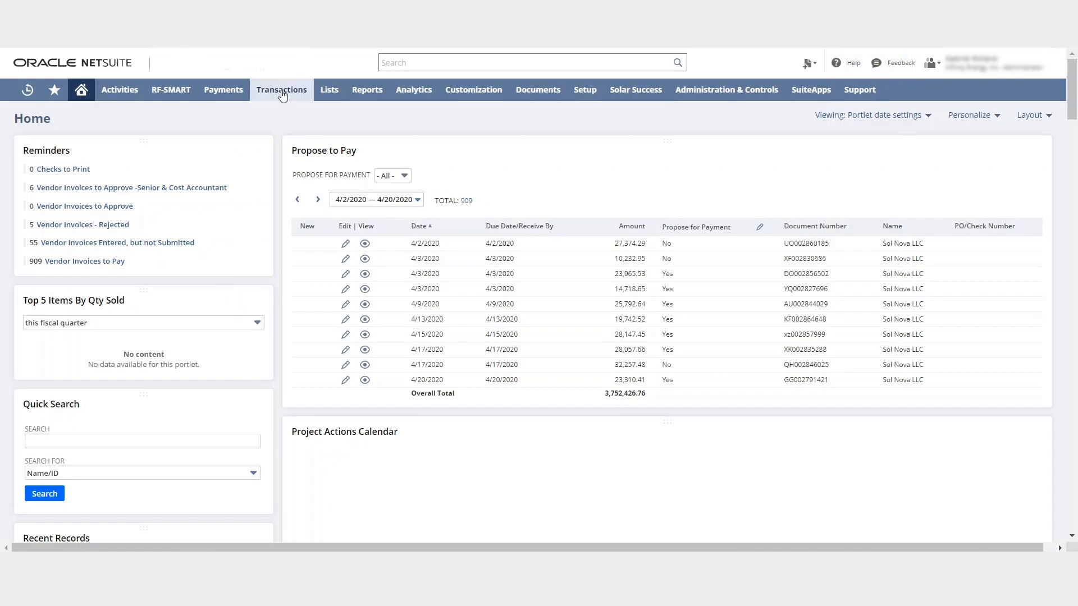
Open the Pay Vendor Invoices page from the Payables transactions
mouse_move(282, 89)
mouse_move(320, 181)
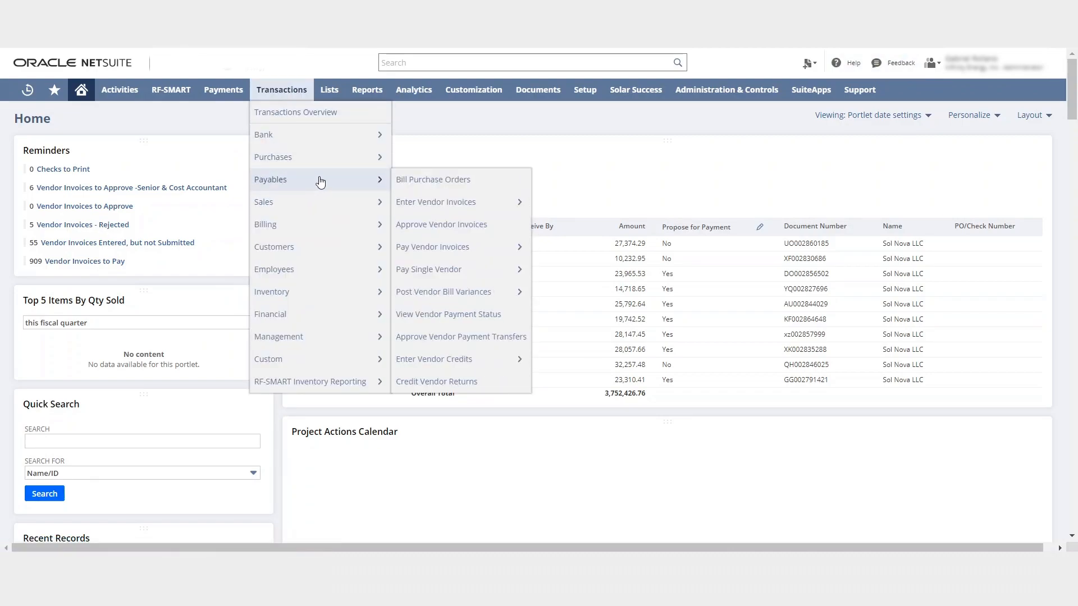
mouse_move(477, 254)
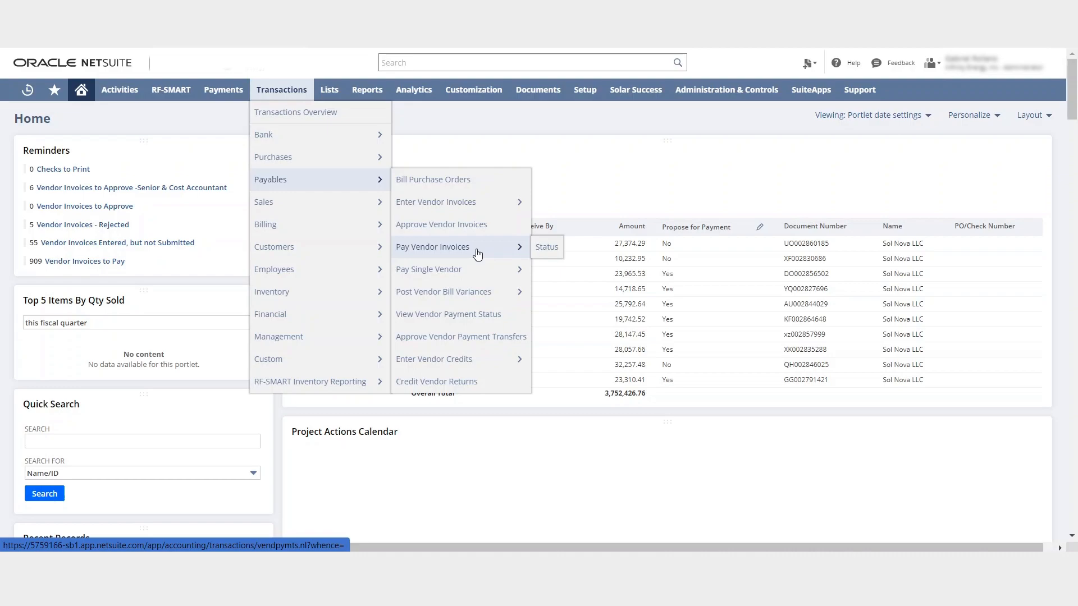
left_click(409, 203)
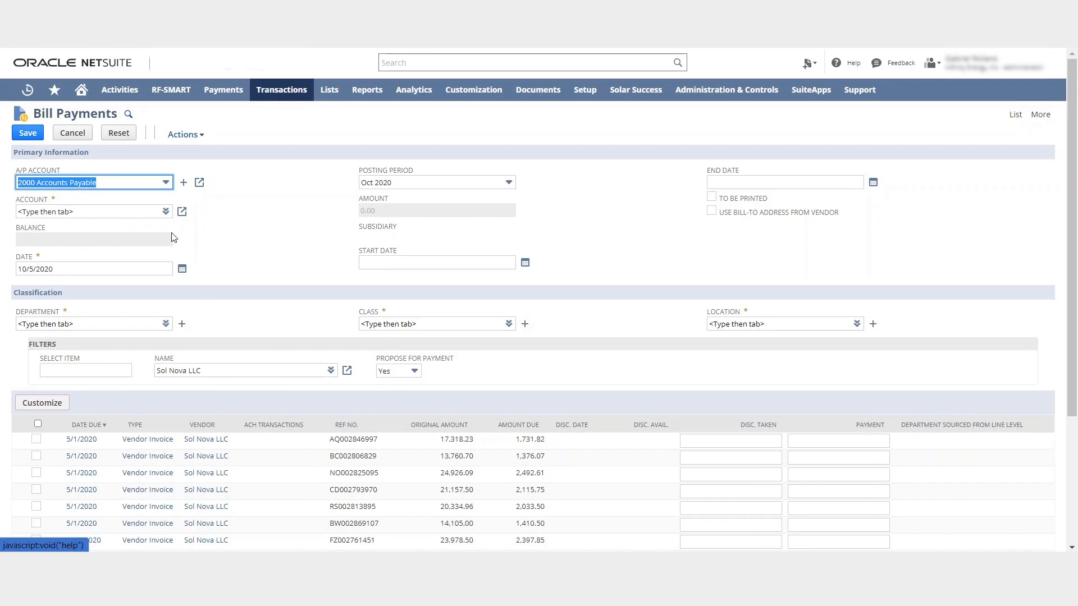
scroll(352, 341, "down", 3)
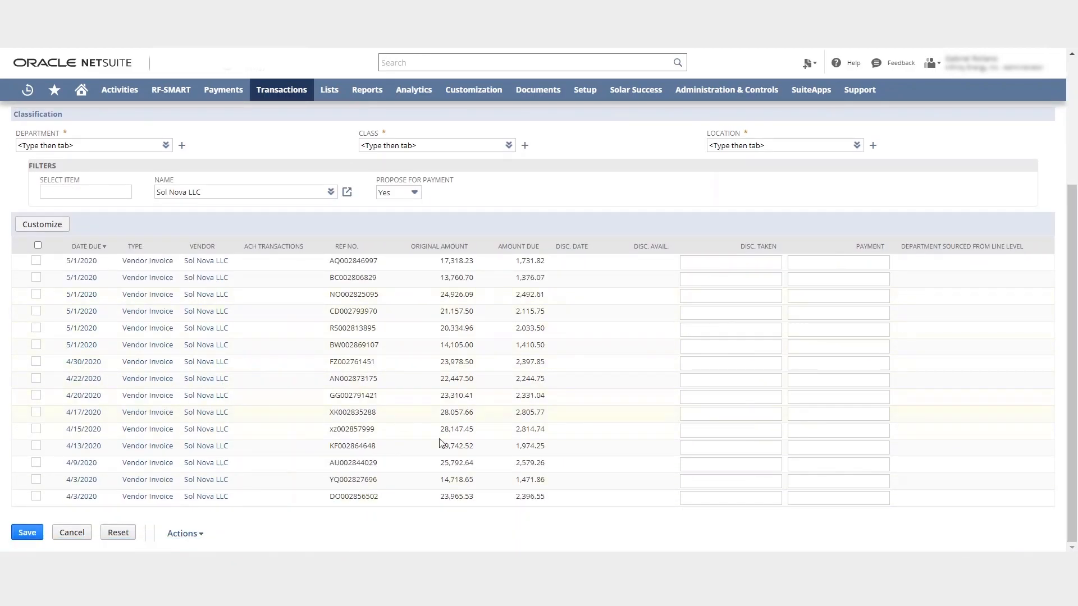